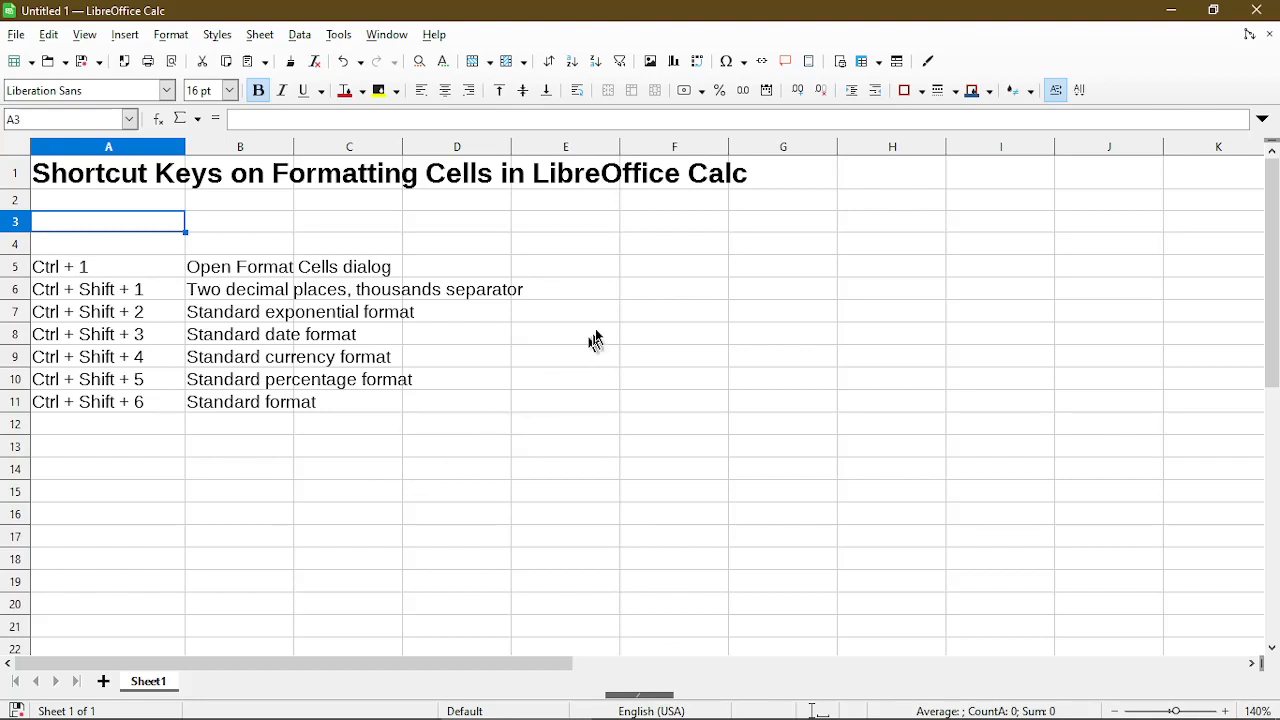
- Open the Format Cells dialog for cell F5, review its font effects, background and cell protection settings, and close it without changes
{"action": "left_click", "coordinate": [659, 273]}
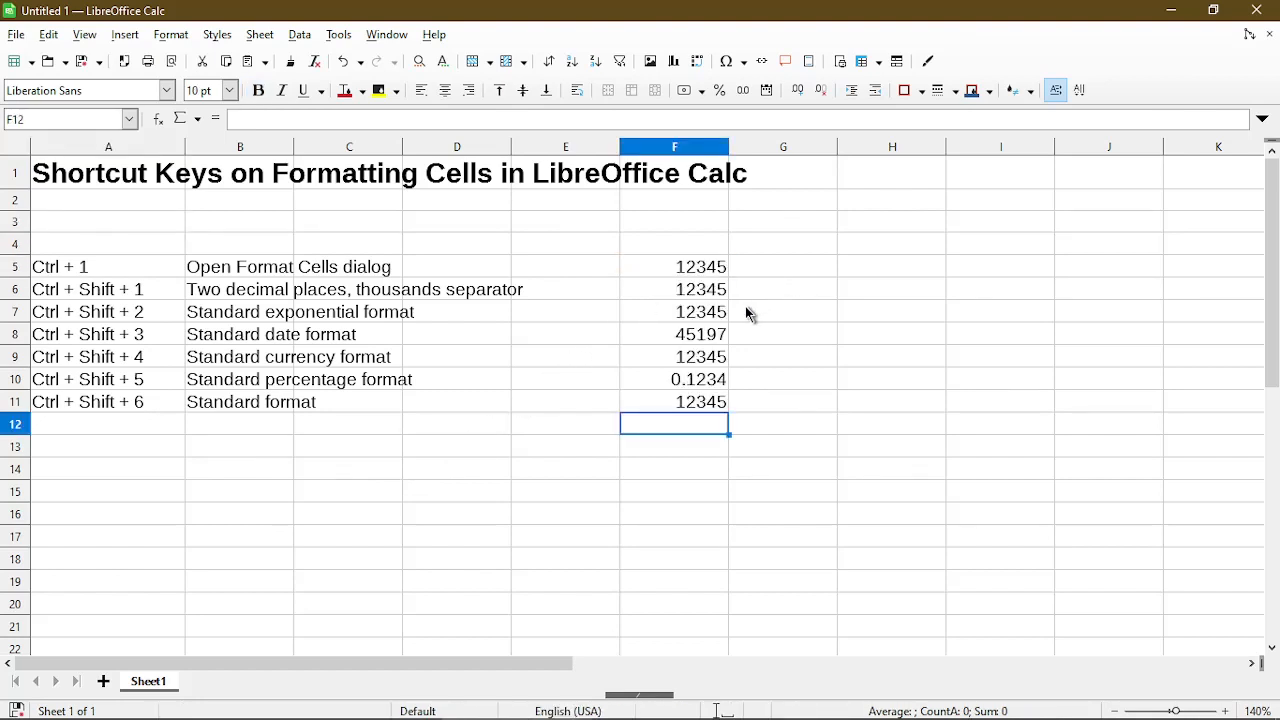
{"action": "left_click", "coordinate": [640, 273]}
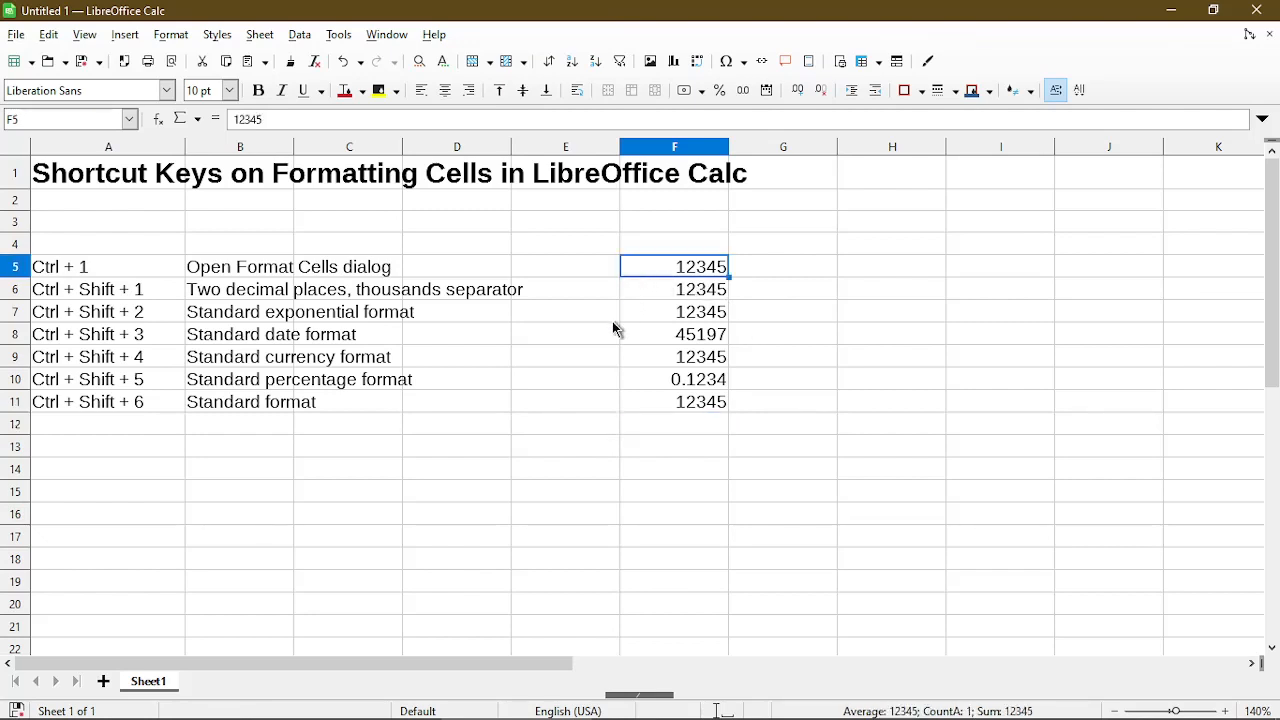
{"action": "key", "text": "ctrl+1"}
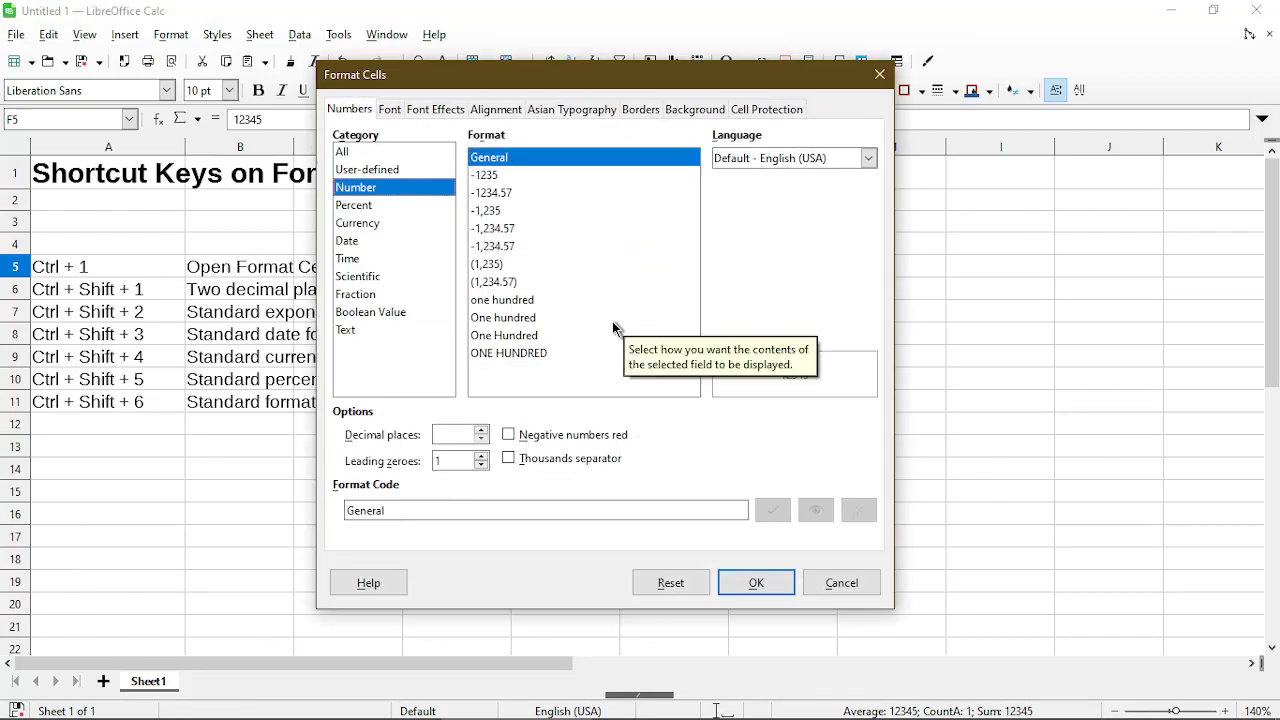
{"action": "left_click", "coordinate": [432, 120]}
{"action": "left_click", "coordinate": [694, 114]}
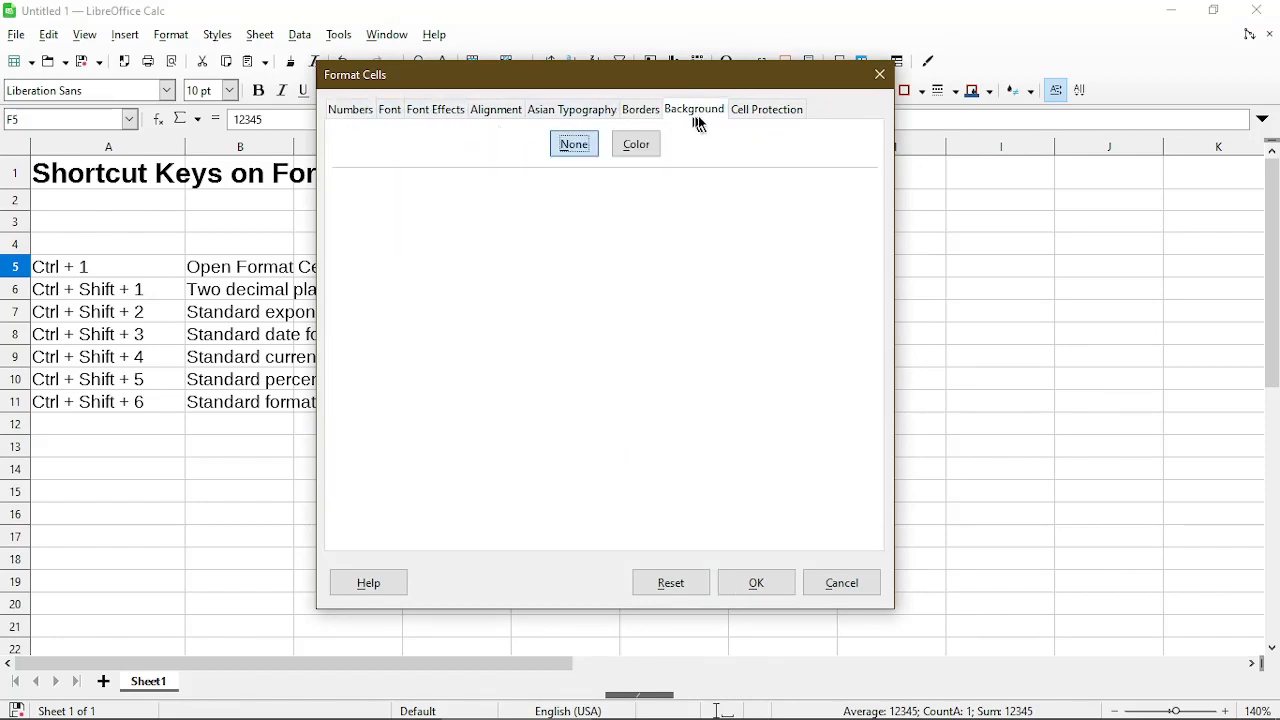
{"action": "left_click", "coordinate": [752, 117]}
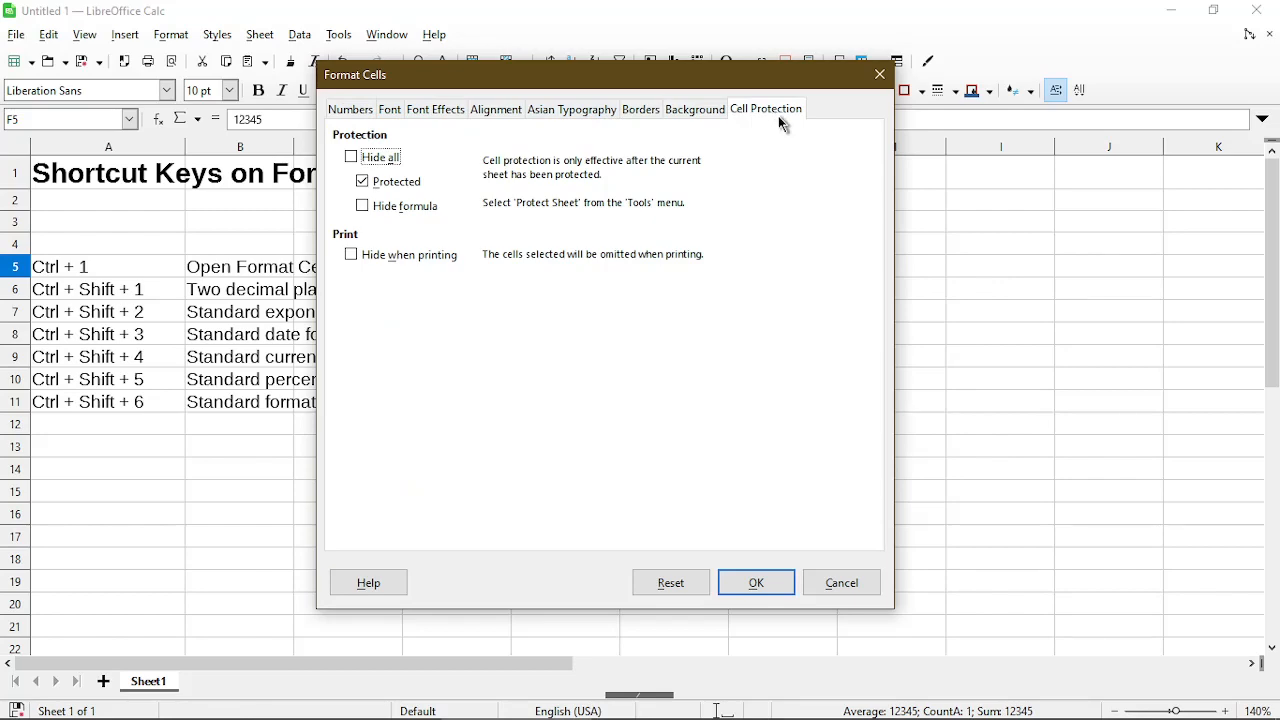
{"action": "left_click", "coordinate": [879, 75]}
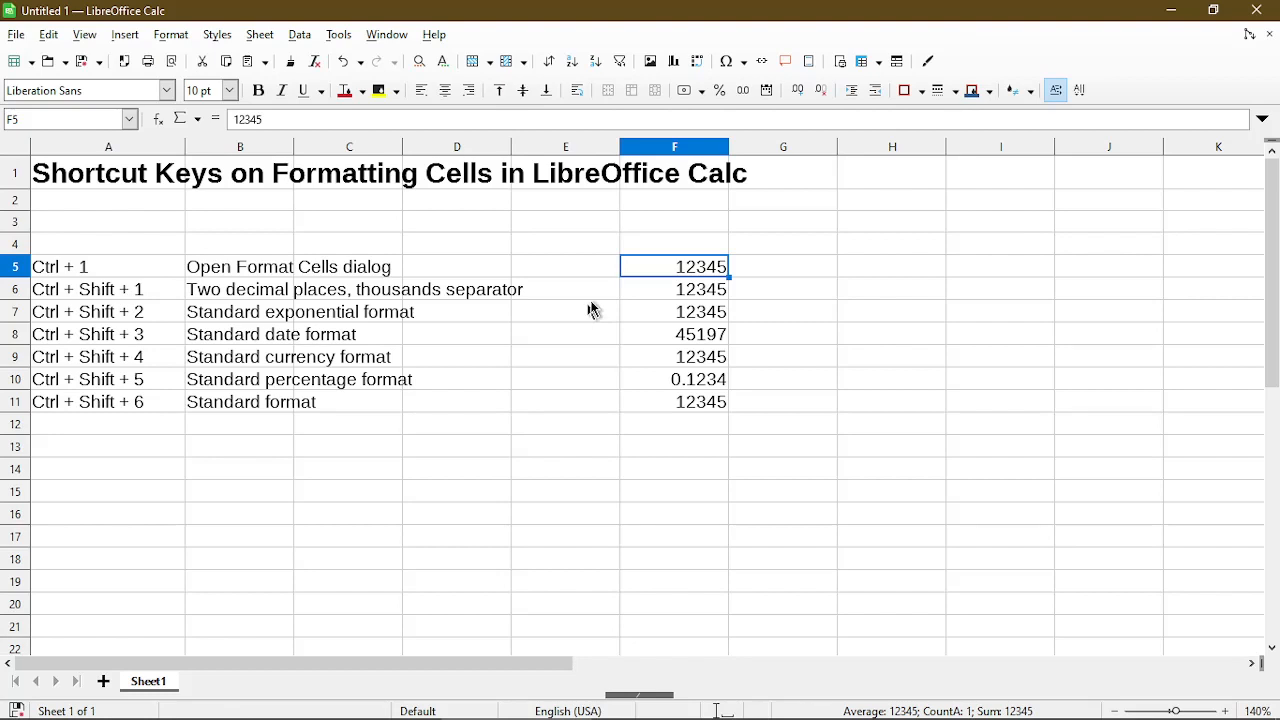
- Format cell F6 with two decimal places and a thousands separator
{"action": "left_click", "coordinate": [626, 297]}
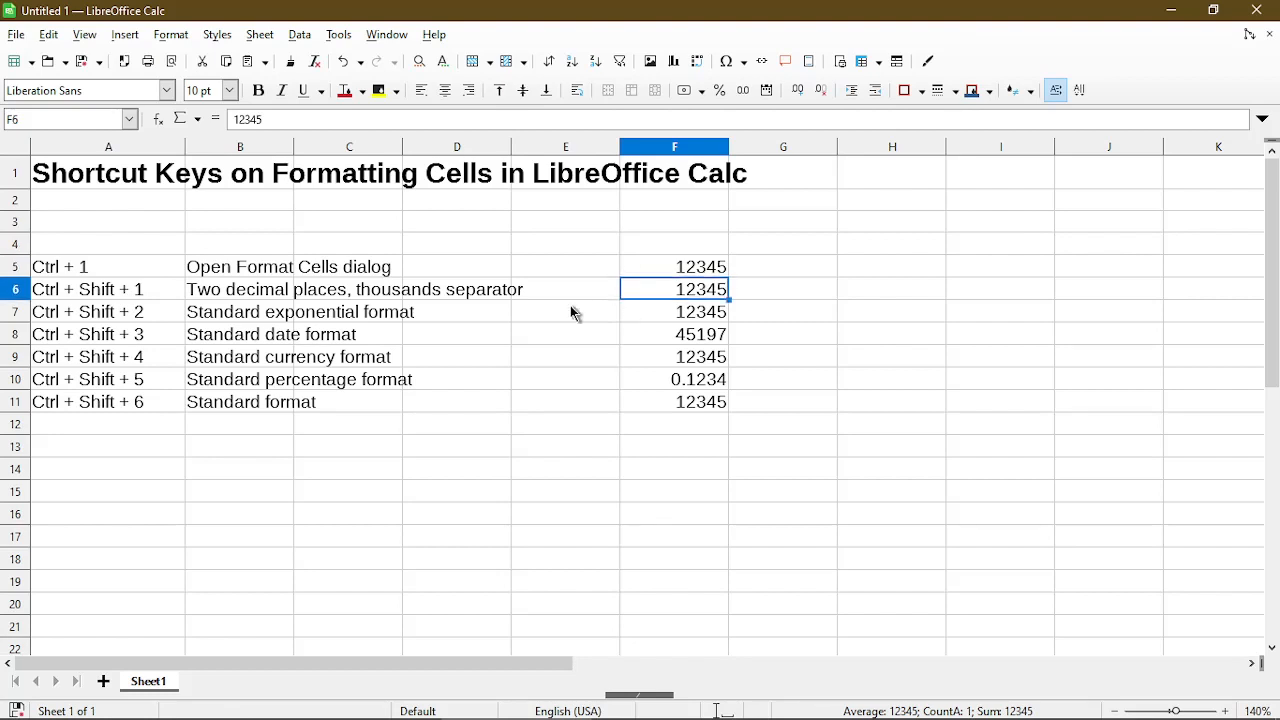
{"action": "key", "text": "ctrl+shift+1"}
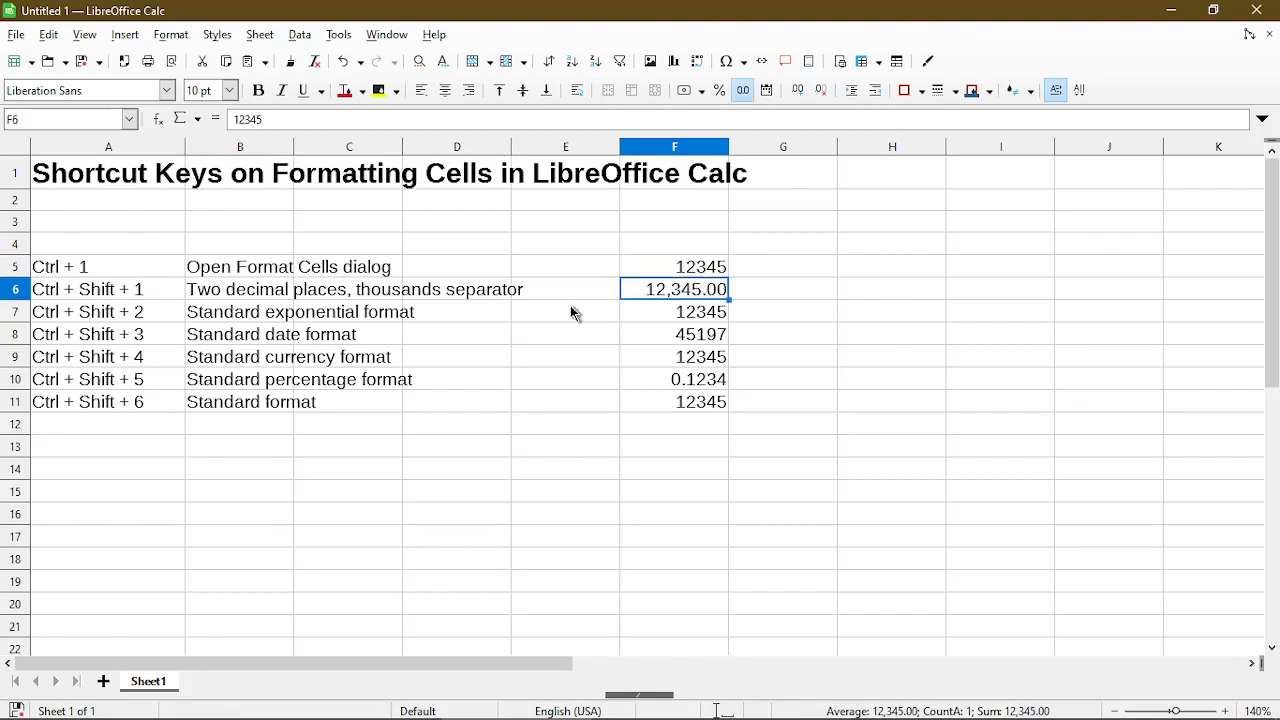
- Try the standard exponential format on cell F7 and undo it
{"action": "left_click", "coordinate": [640, 312]}
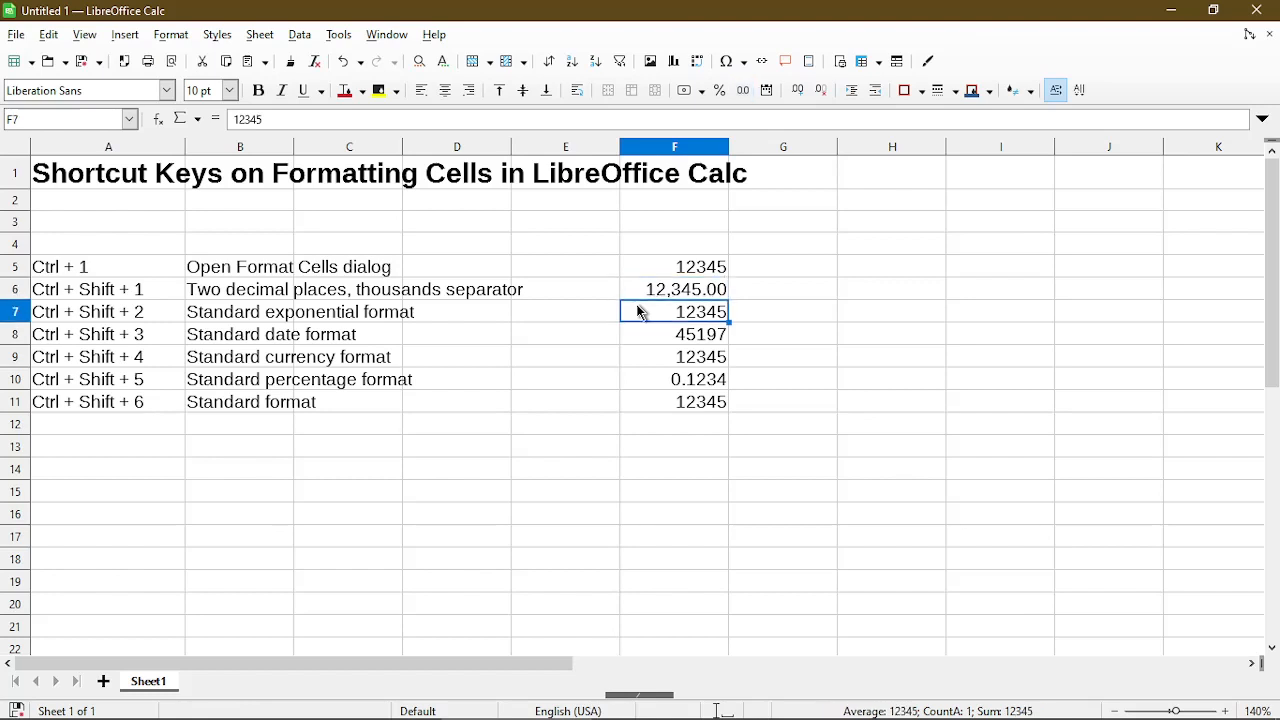
{"action": "key", "text": "ctrl+shift+2"}
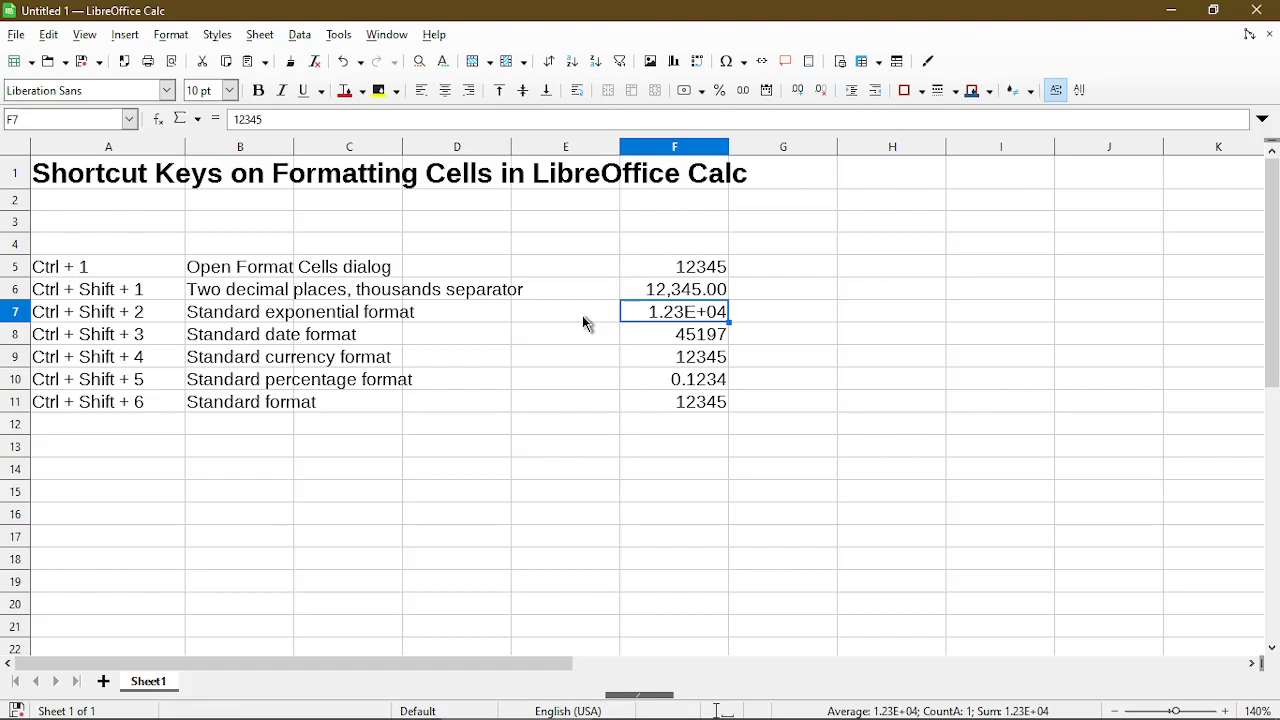
{"action": "key", "text": "ctrl+z"}
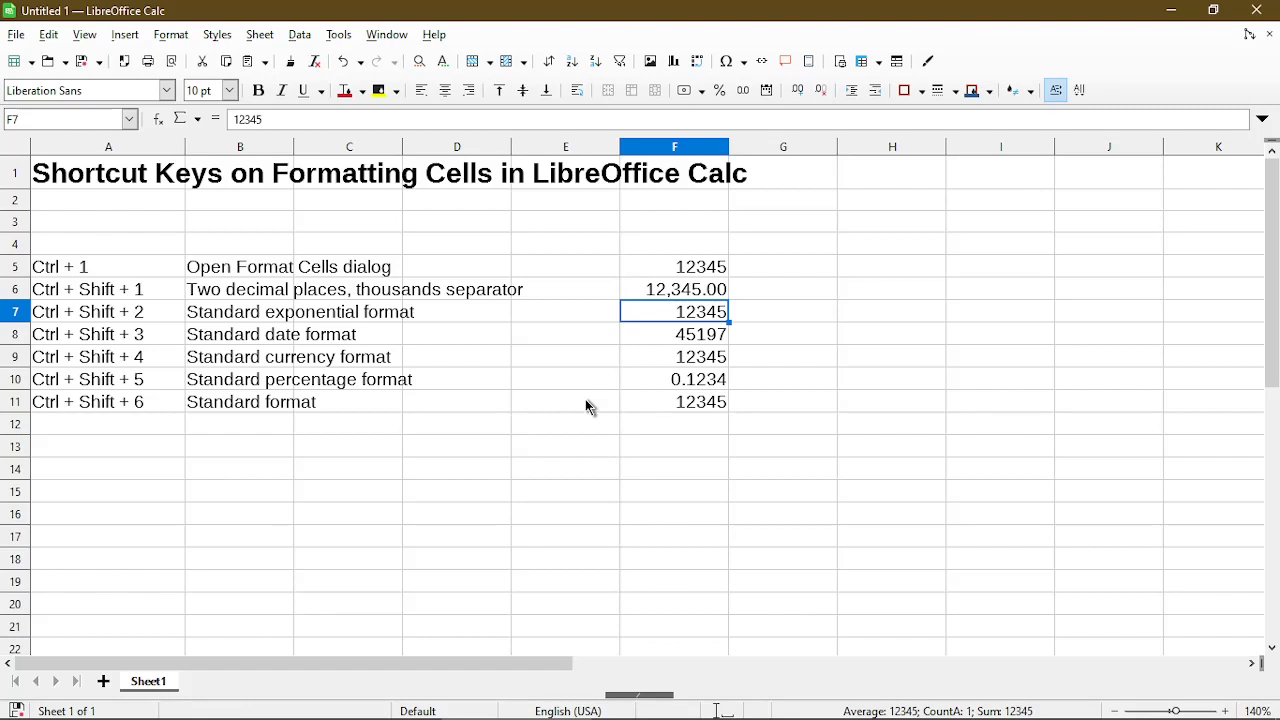
- Apply the standard date format to cell F8, reset it to the standard format, and reapply the date format
{"action": "key", "text": "Down"}
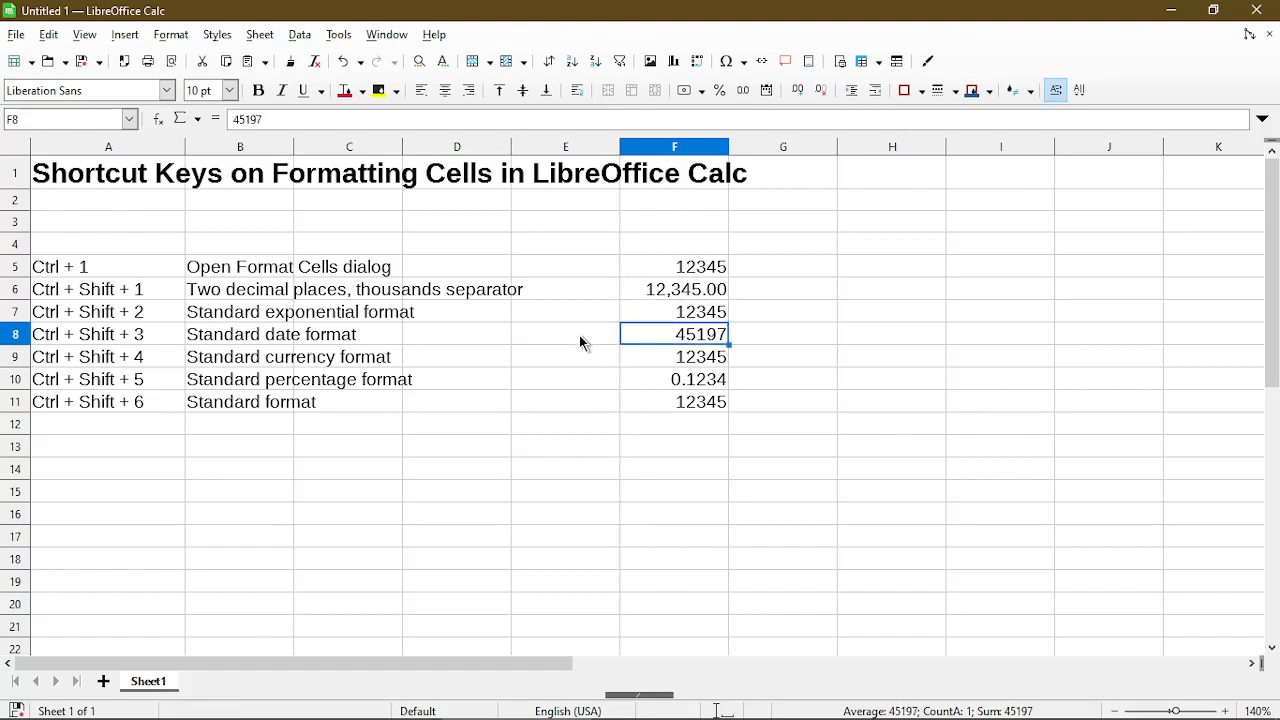
{"action": "key", "text": "ctrl+shift+3"}
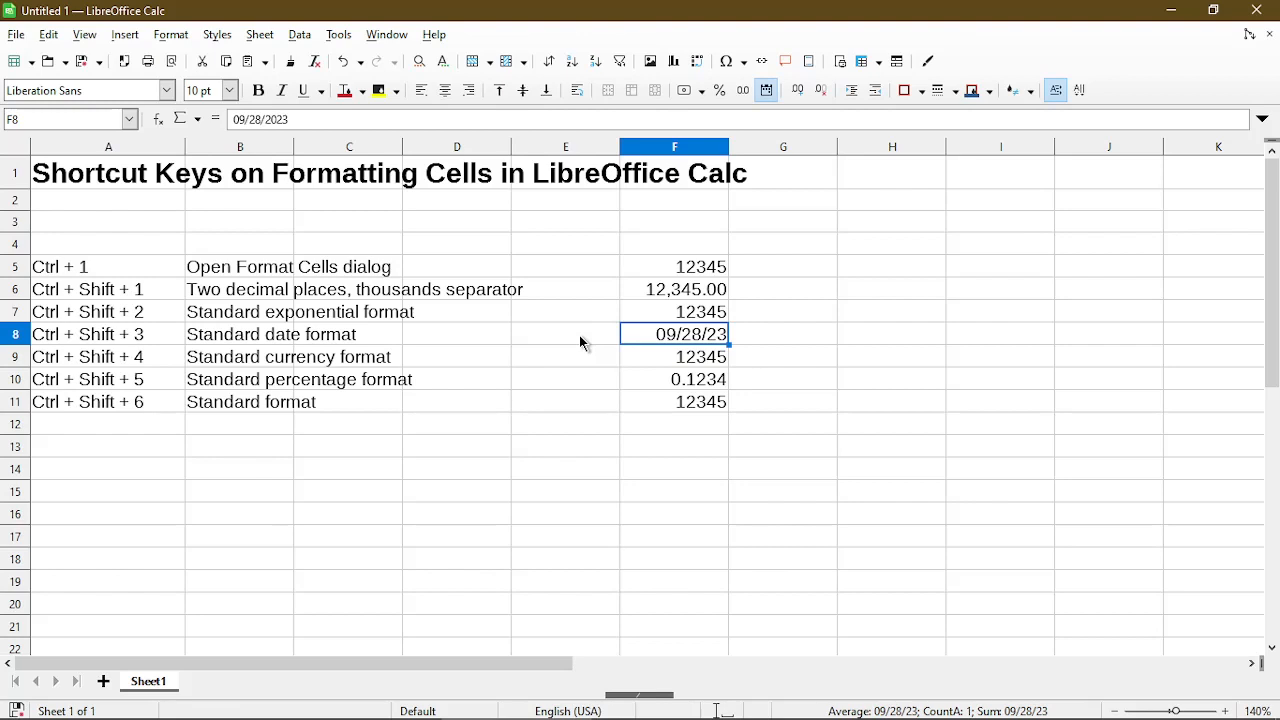
{"action": "key", "text": "ctrl+shift+6"}
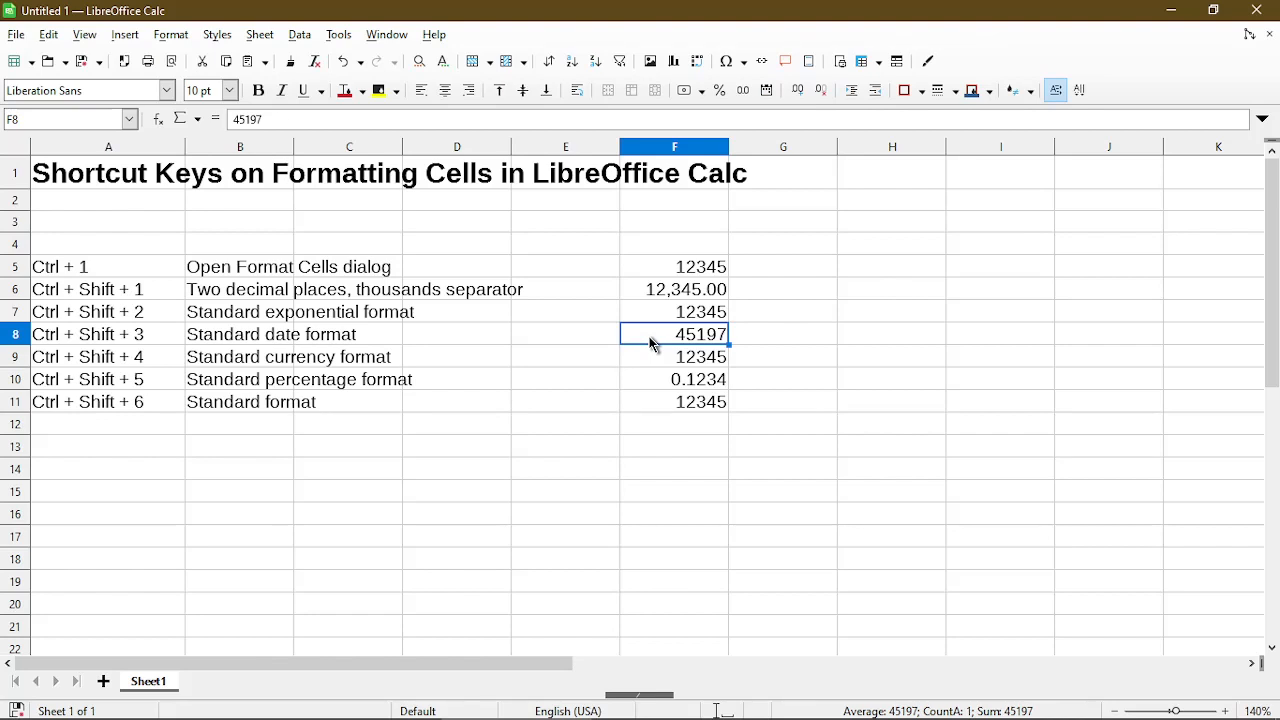
{"action": "key", "text": "ctrl+shift+3"}
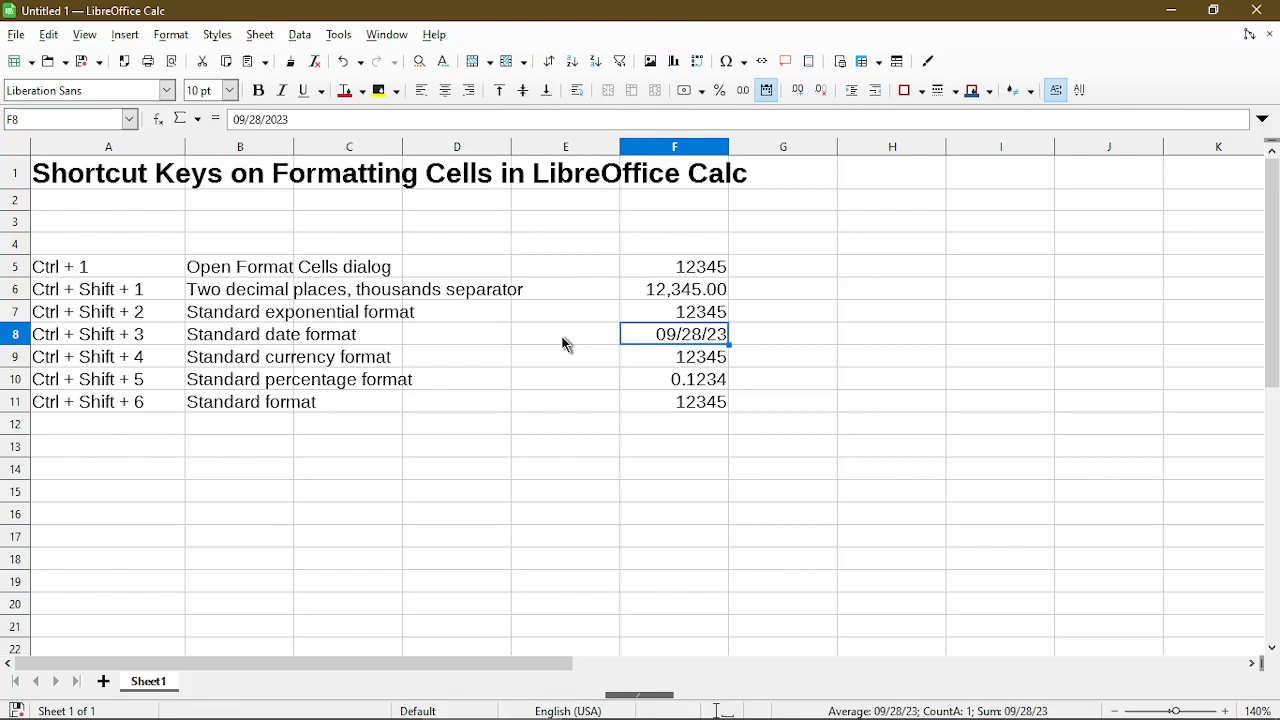
- Enter 0 in cell G8 and apply the standard date format to it
{"action": "left_click", "coordinate": [757, 345]}
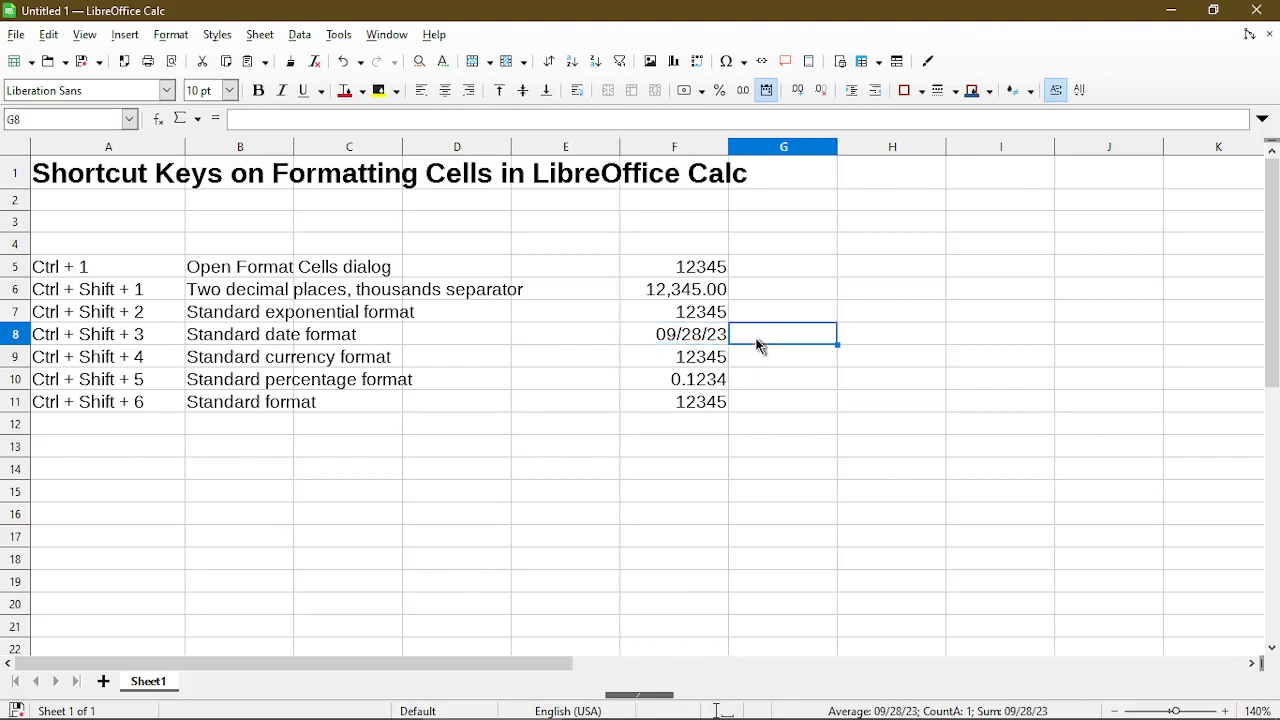
{"action": "type", "text": "0"}
{"action": "key", "text": "Return"}
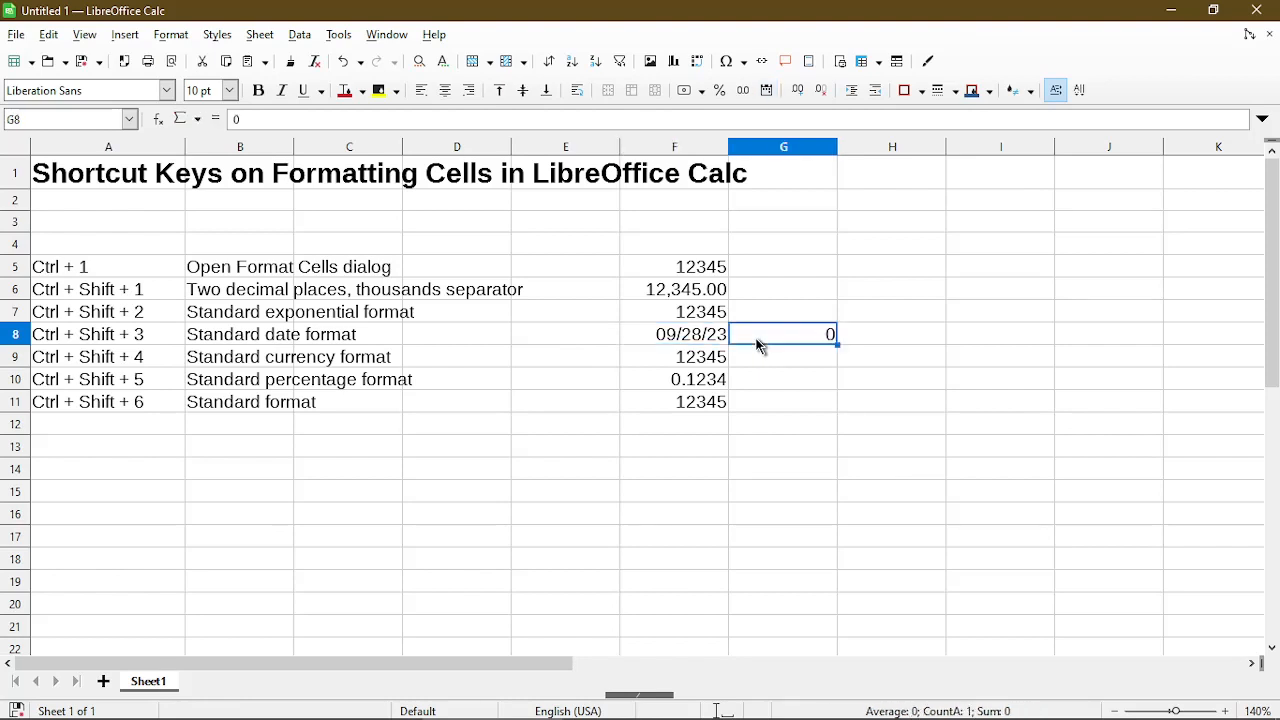
{"action": "key", "text": "ctrl+shift+3"}
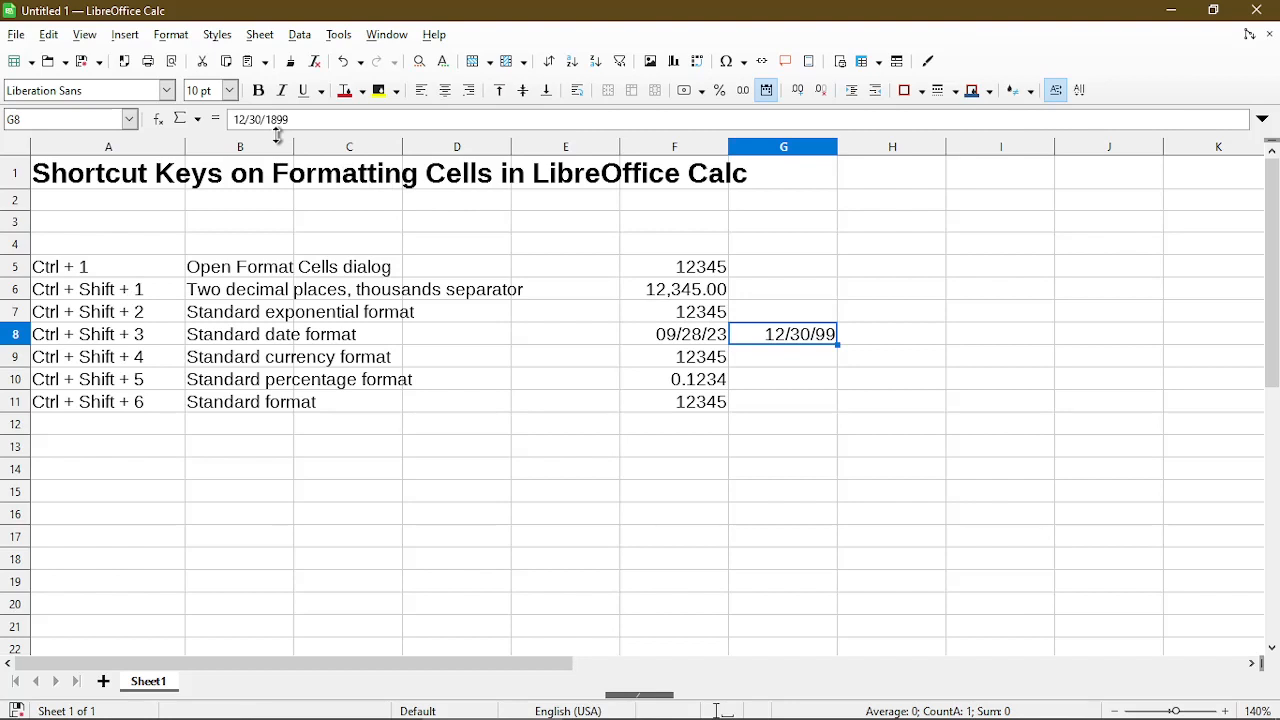
- Reset cell F8 to the standard format to view its serial number, and restore its date format
{"action": "left_click", "coordinate": [660, 340]}
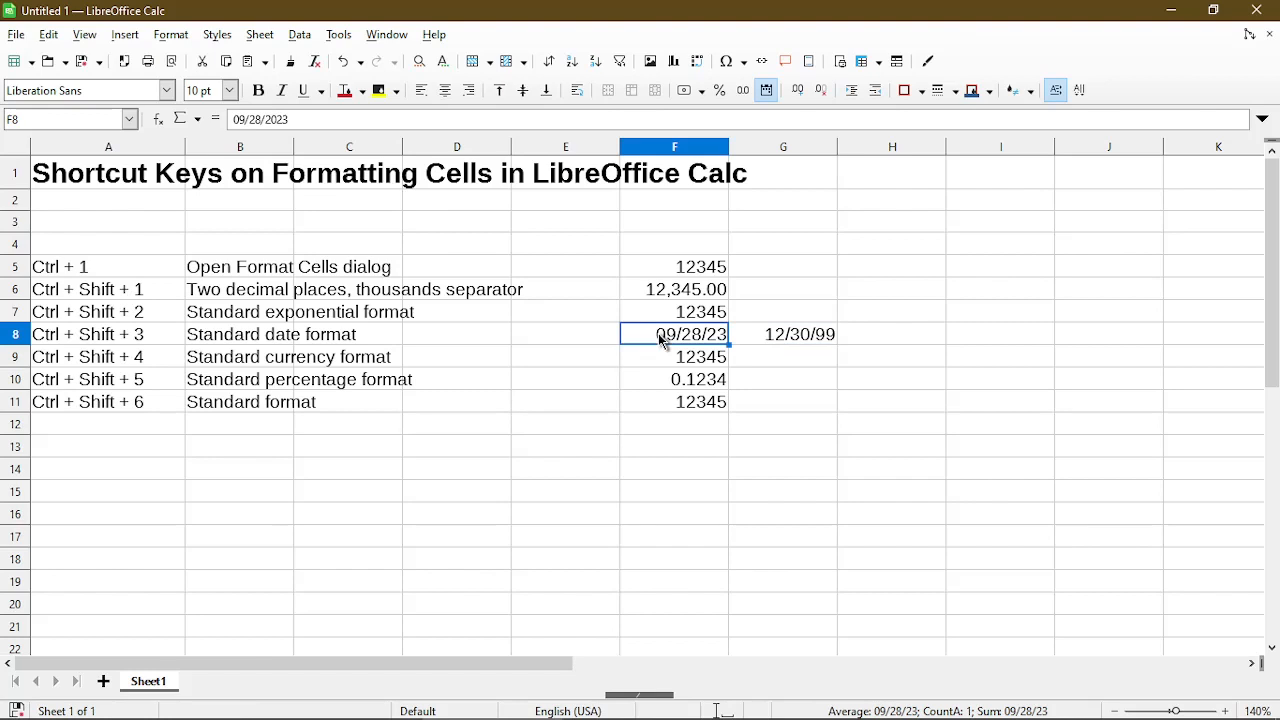
{"action": "key", "text": "ctrl+shift+6"}
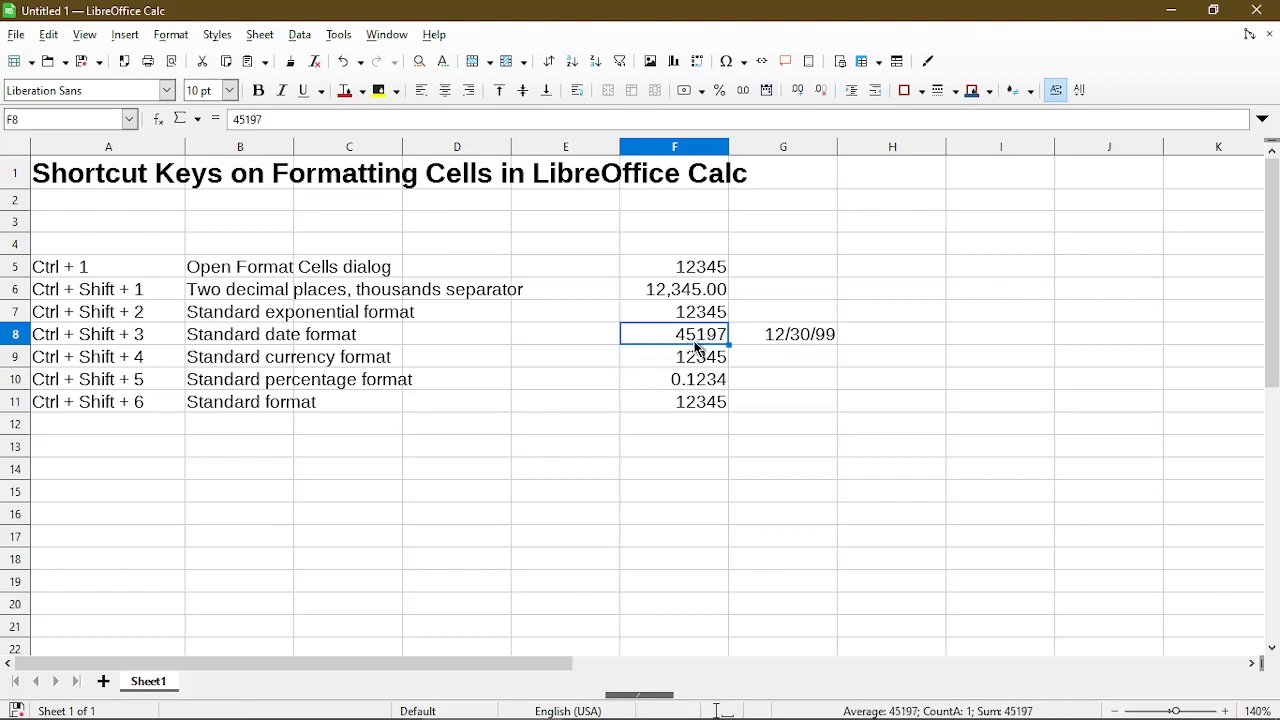
{"action": "key", "text": "ctrl+shift+3"}
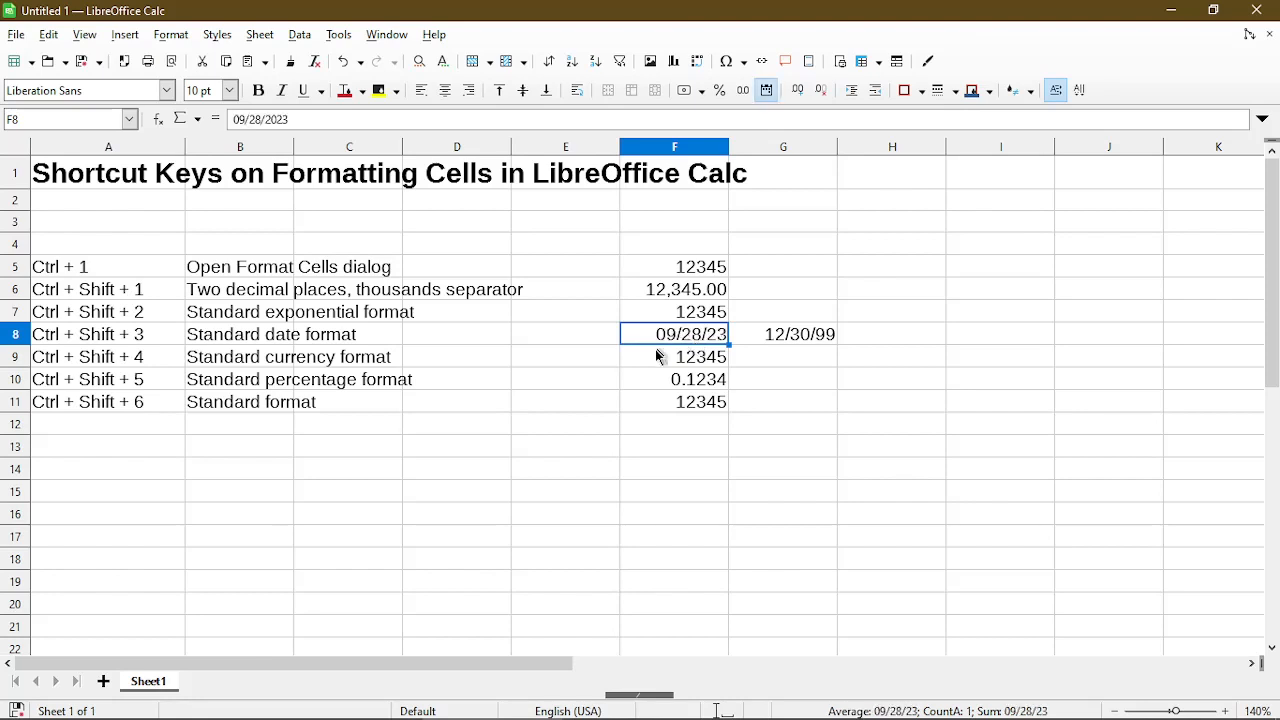
{"action": "left_click", "coordinate": [585, 339]}
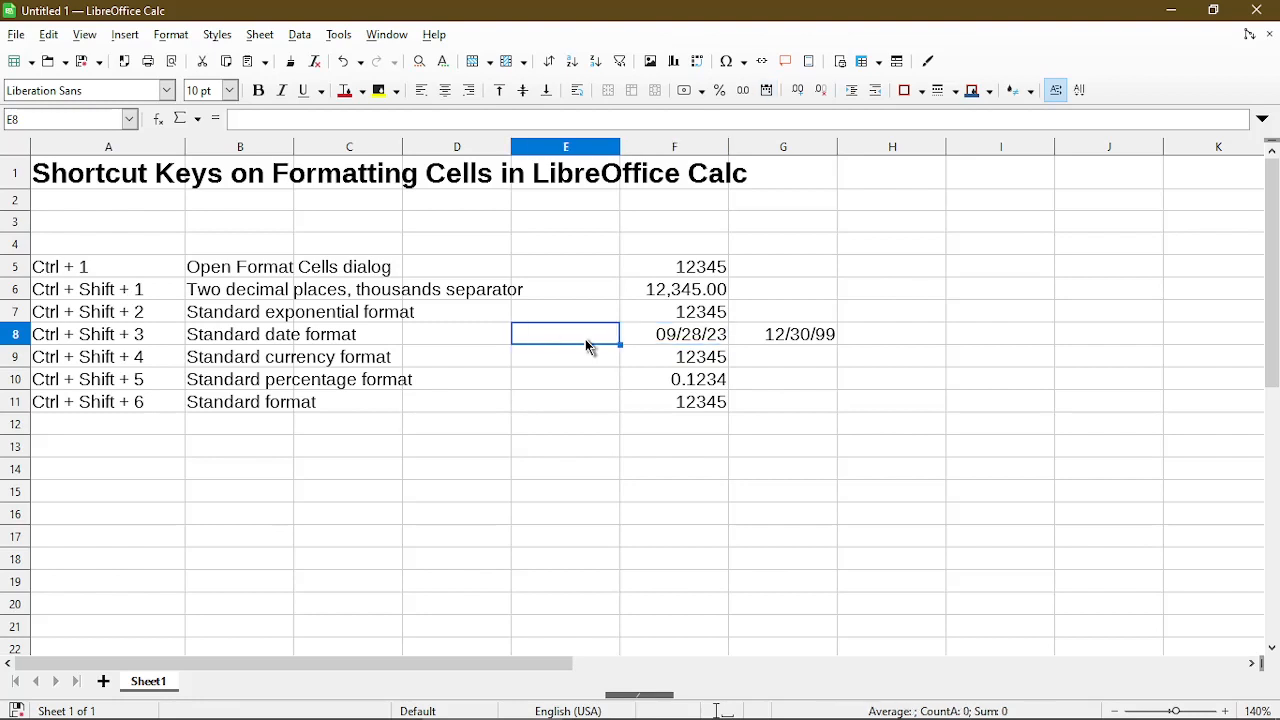
- Change the year of the date in cell G8 to 2023
{"action": "left_click", "coordinate": [757, 345]}
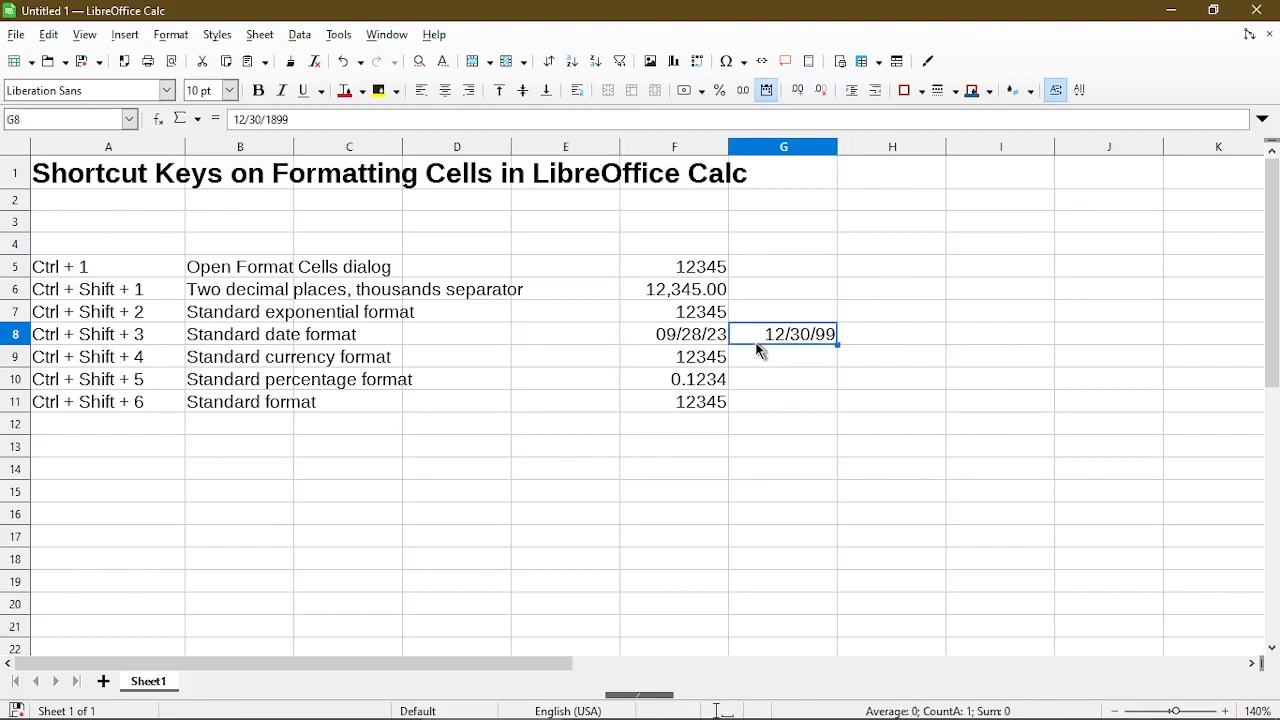
{"action": "left_click", "coordinate": [268, 121]}
{"action": "left_click_drag", "start_coordinate": [266, 121], "coordinate": [306, 123]}
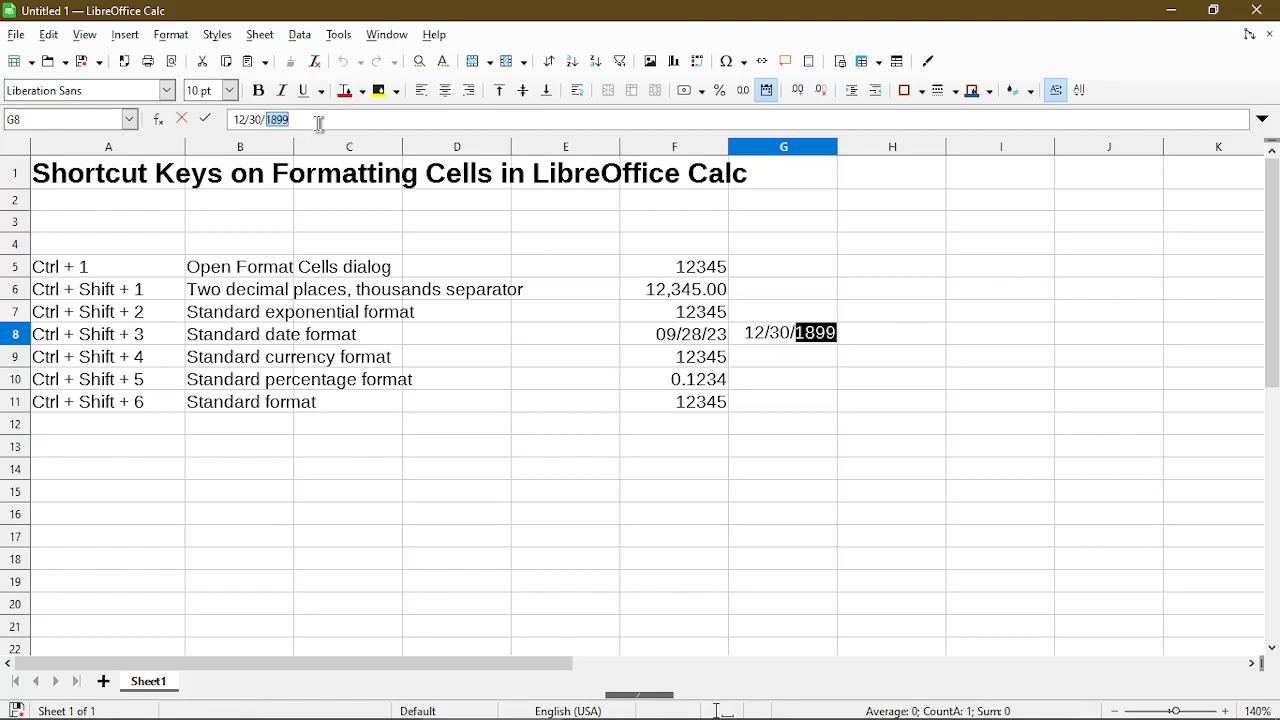
{"action": "type", "text": "2023"}
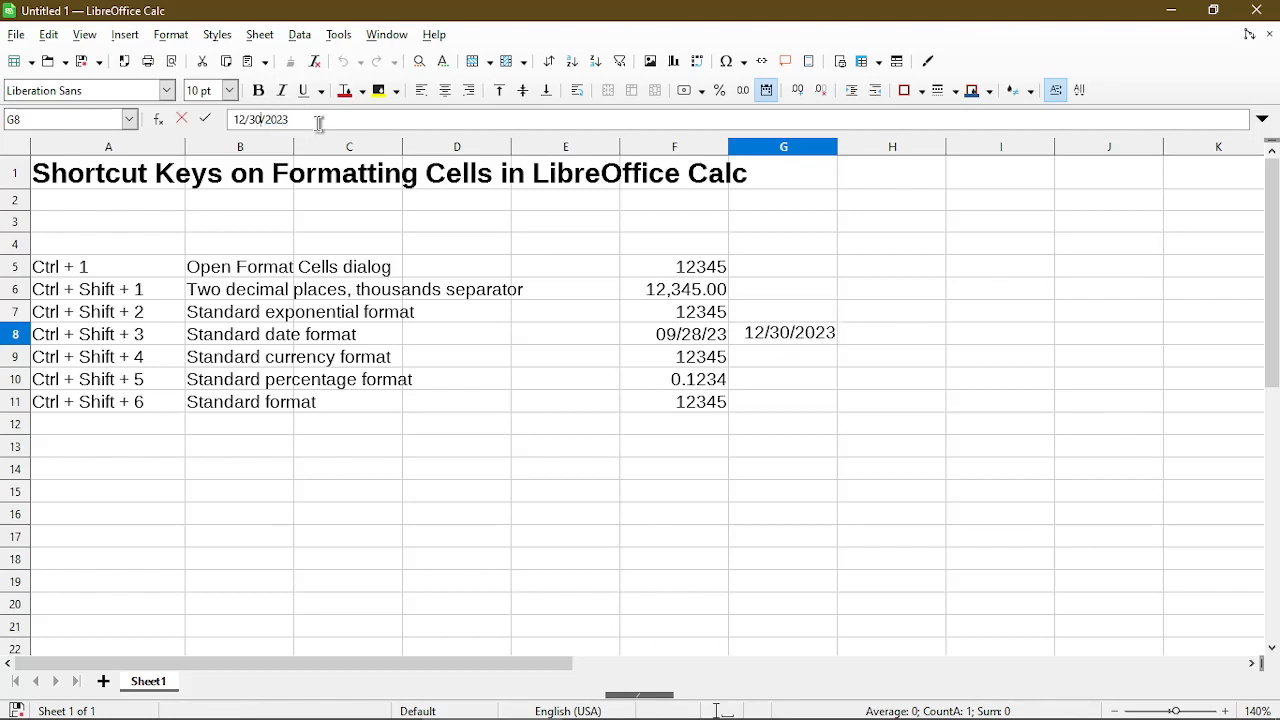
{"action": "key", "text": "Return"}
{"action": "left_click", "coordinate": [757, 343]}
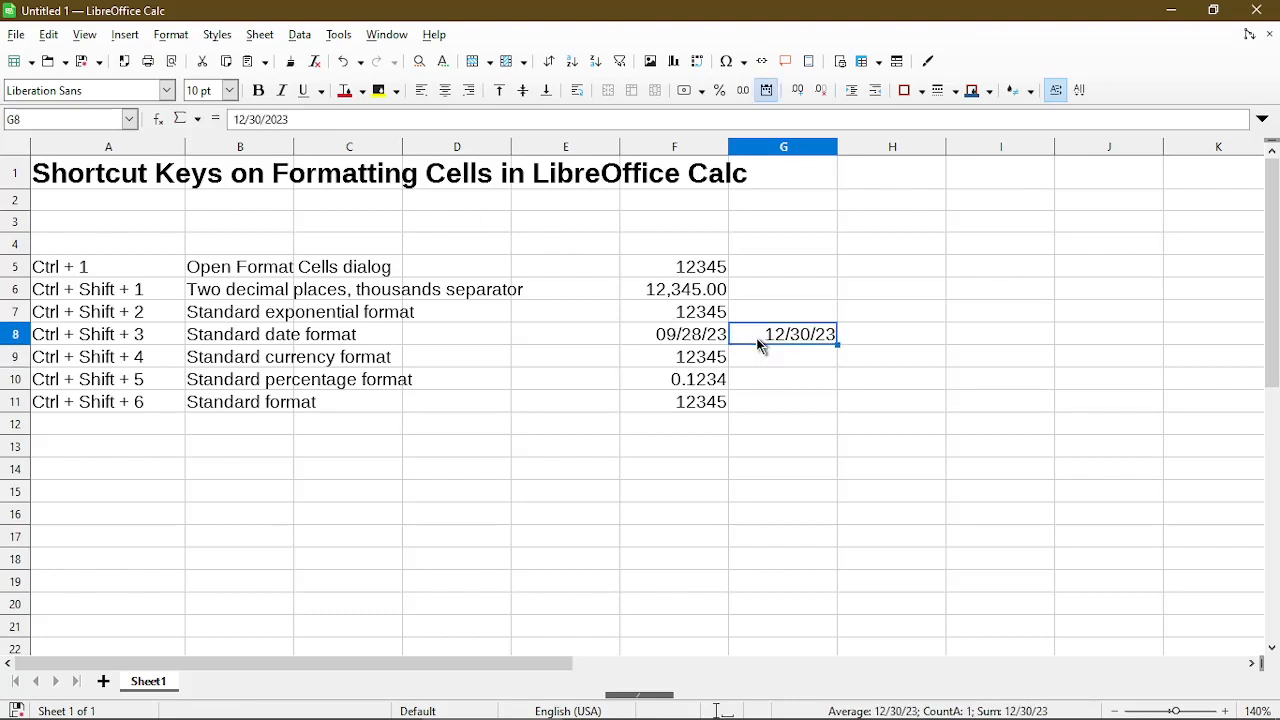
{"action": "key", "text": "Right"}
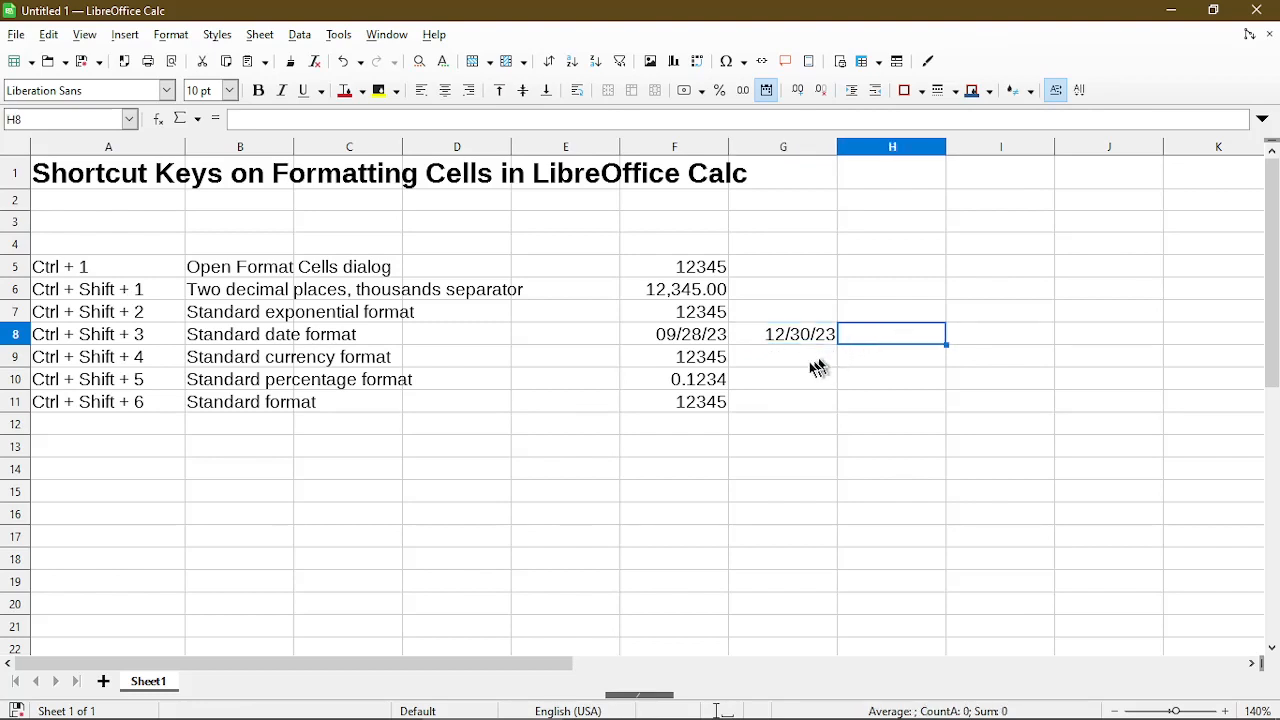
- Apply the standard currency format to cell F9 and the standard percentage format to cell F10
{"action": "left_click", "coordinate": [664, 363]}
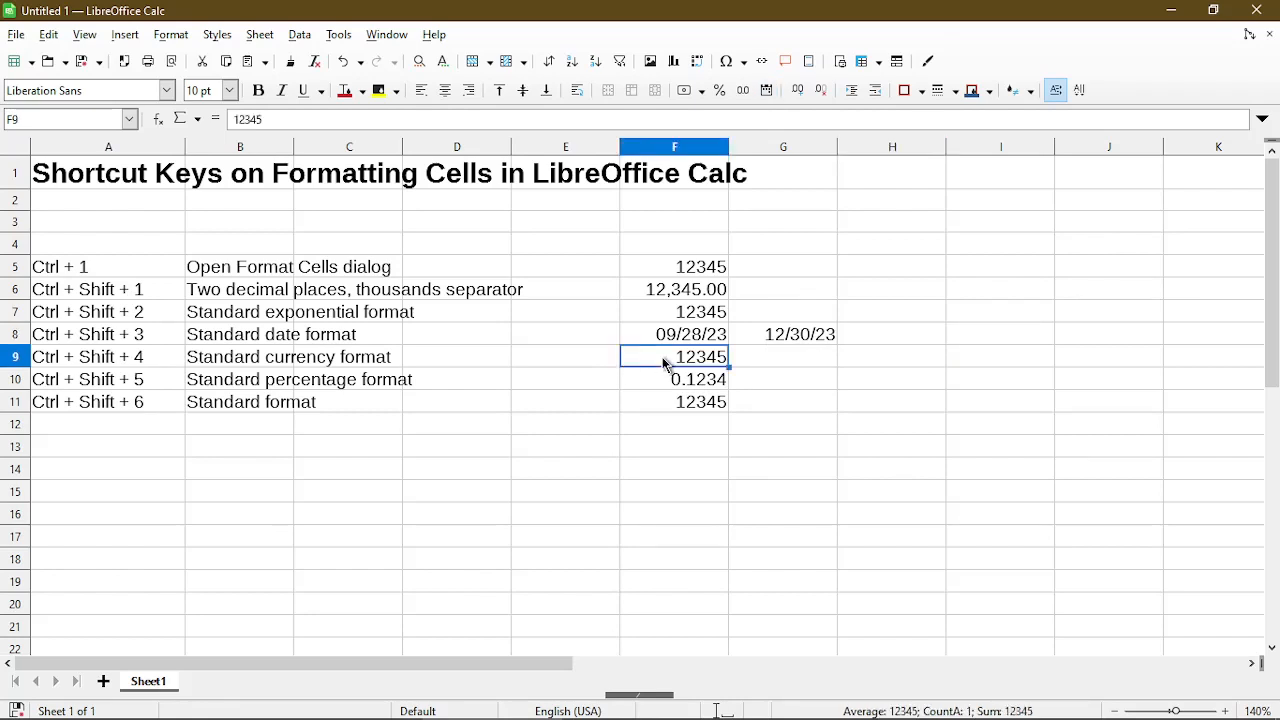
{"action": "key", "text": "ctrl+shift+4"}
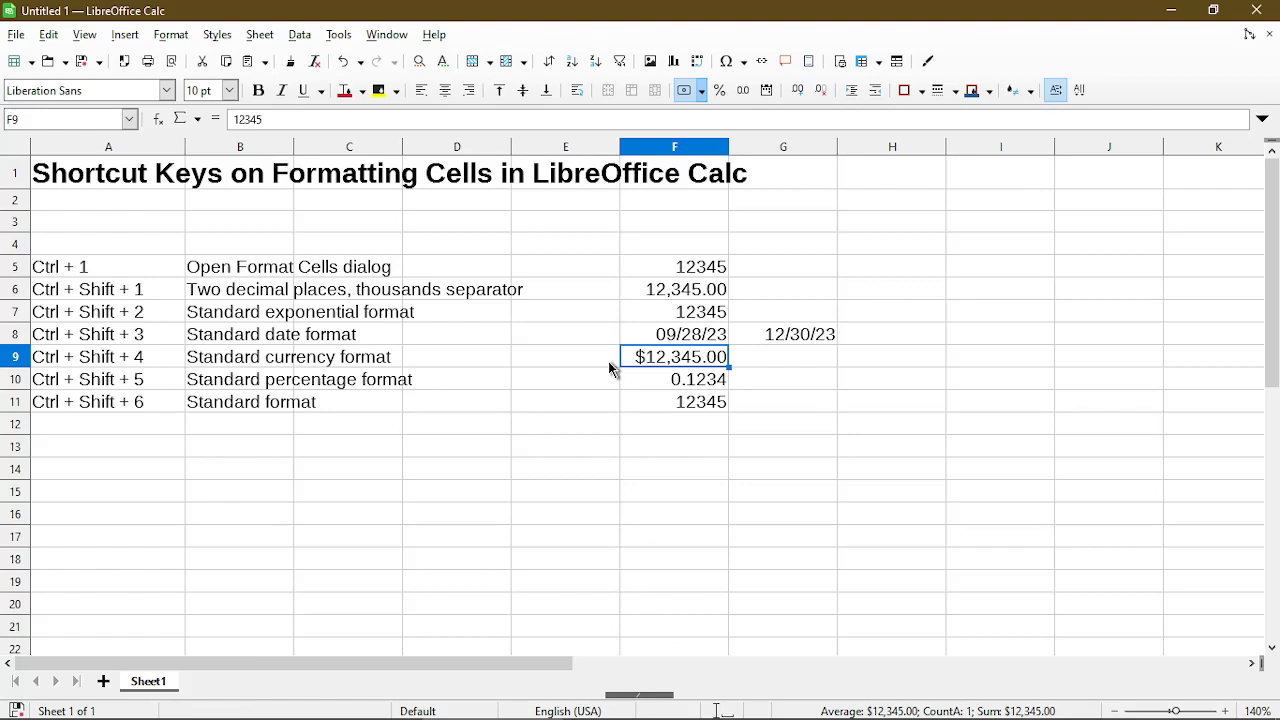
{"action": "key", "text": "Down"}
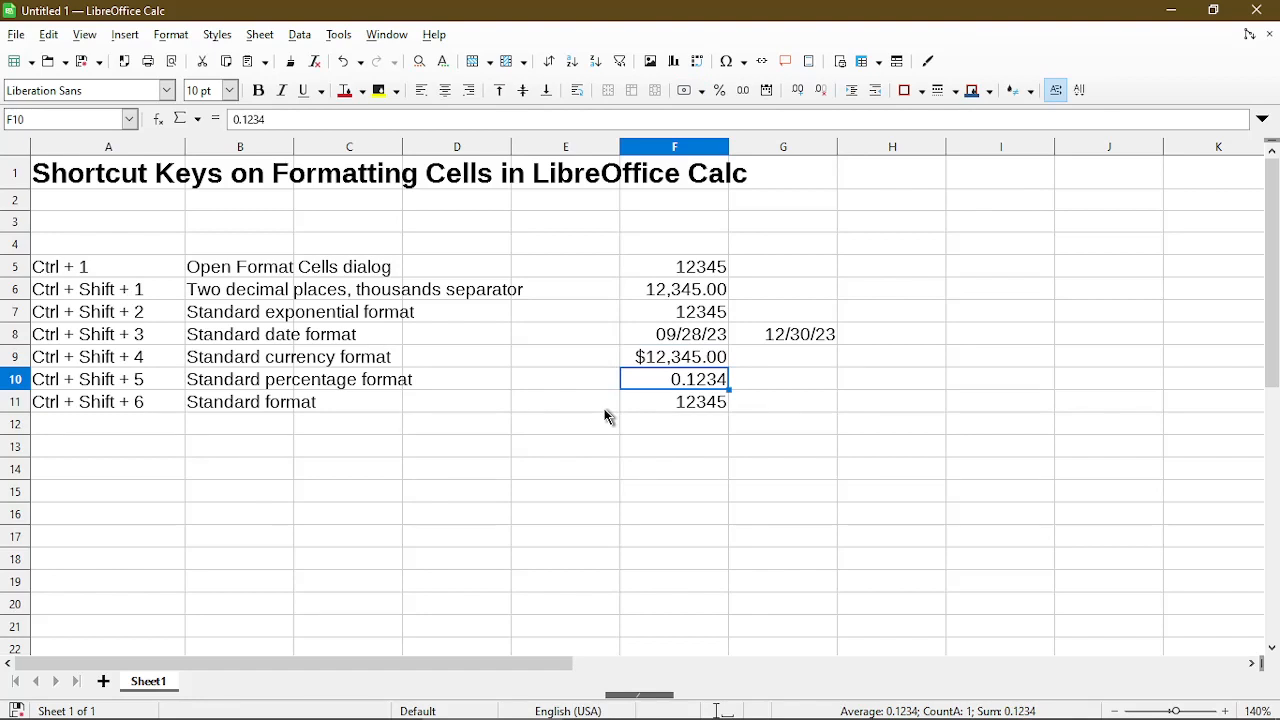
{"action": "key", "text": "ctrl+shift+5"}
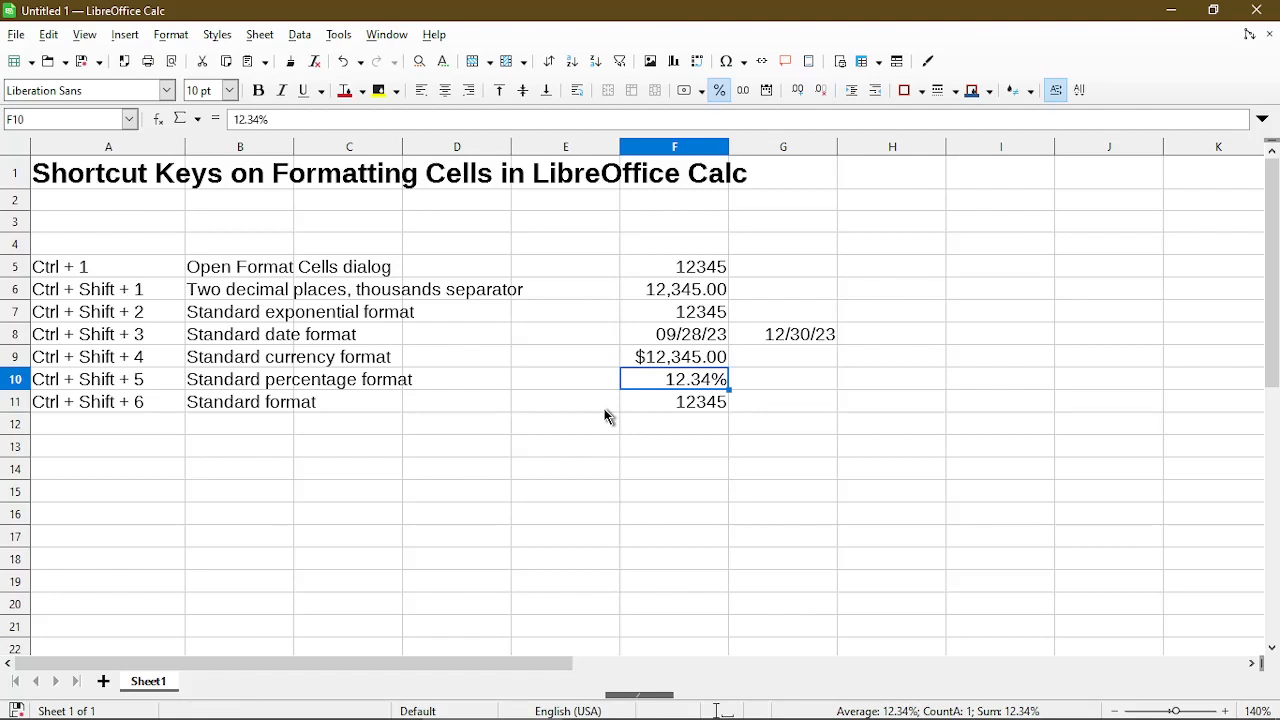
{"action": "key", "text": "ctrl+shift+6"}
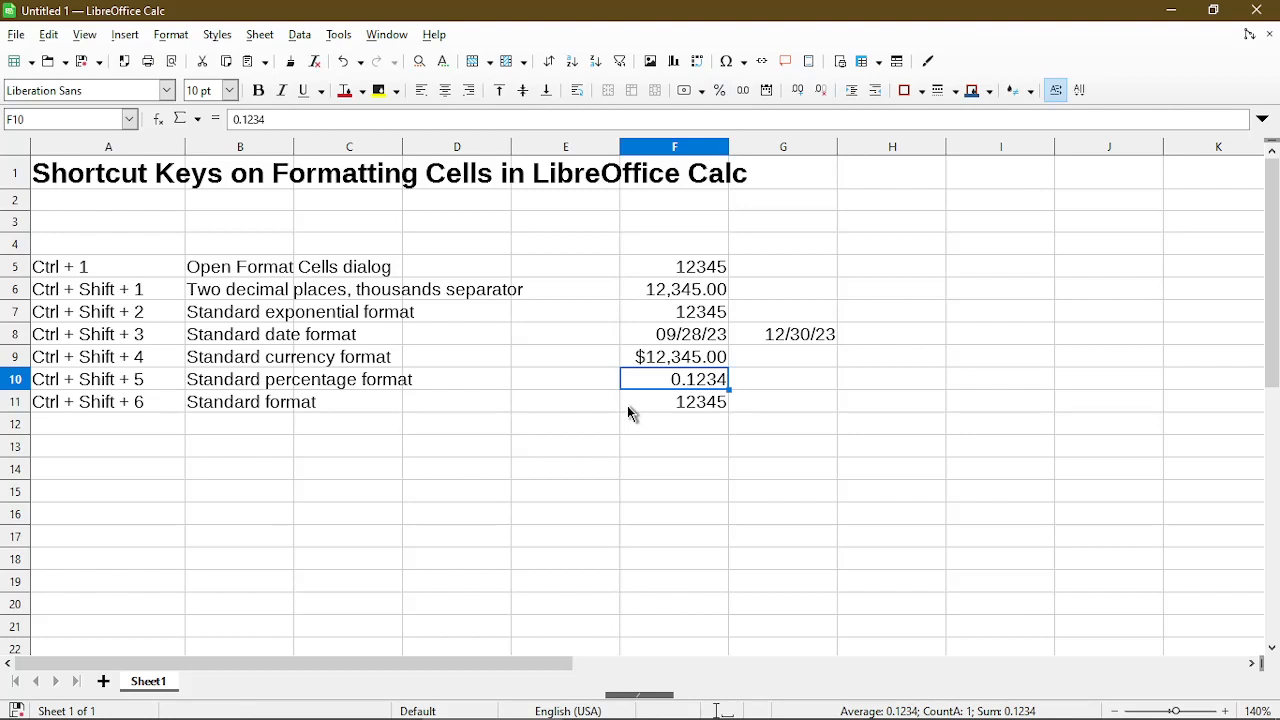
{"action": "key", "text": "ctrl+shift+5"}
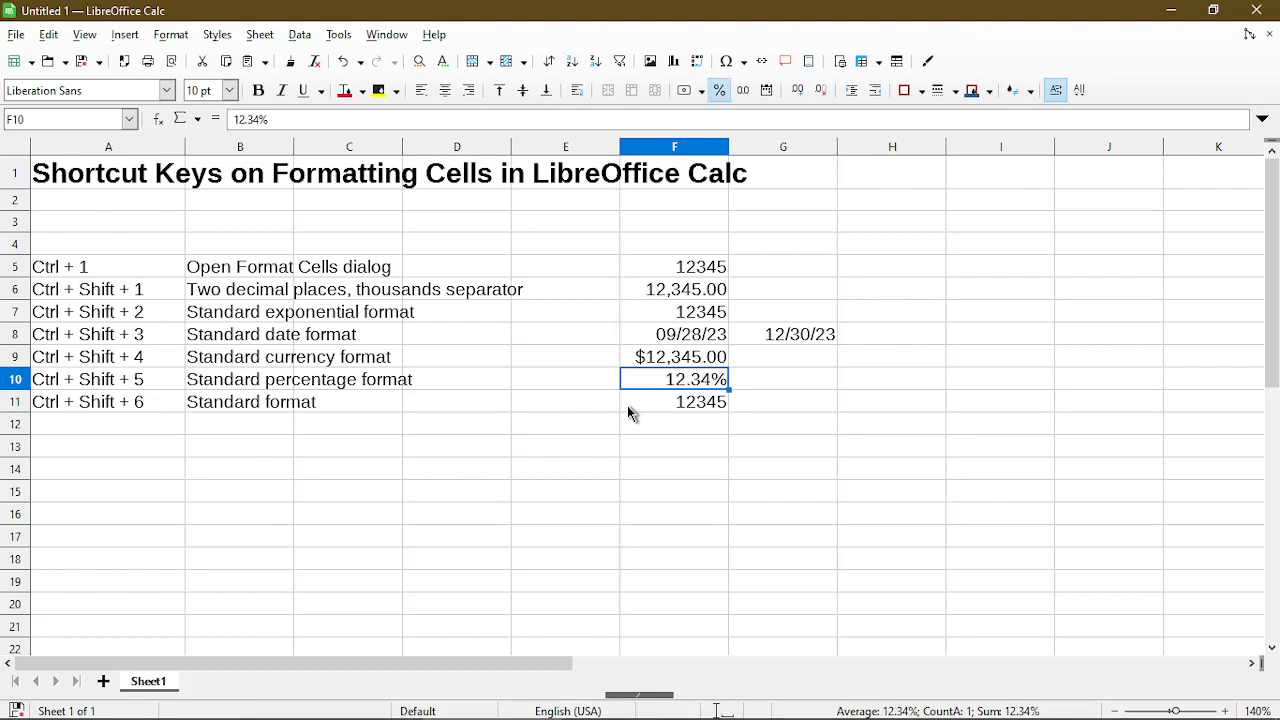
- Apply the currency format to cell F11 and reset the cell to the standard format
{"action": "key", "text": "Down"}
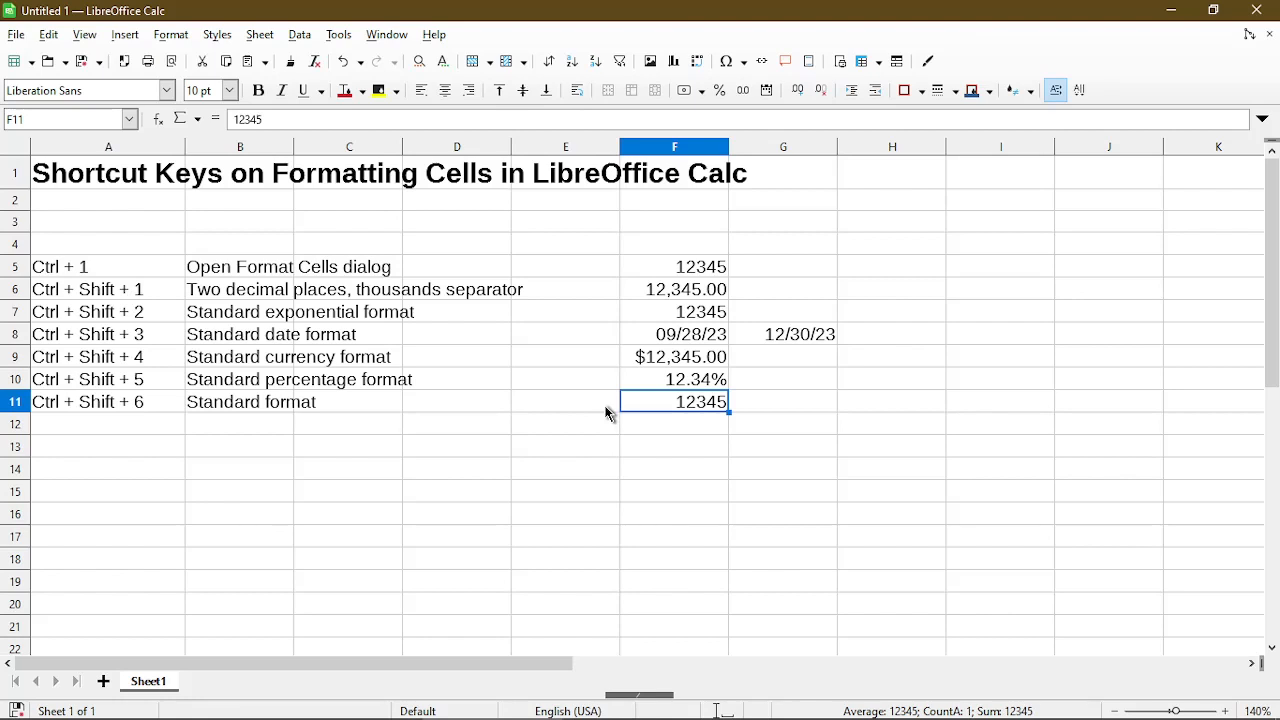
{"action": "key", "text": "ctrl+shift+4"}
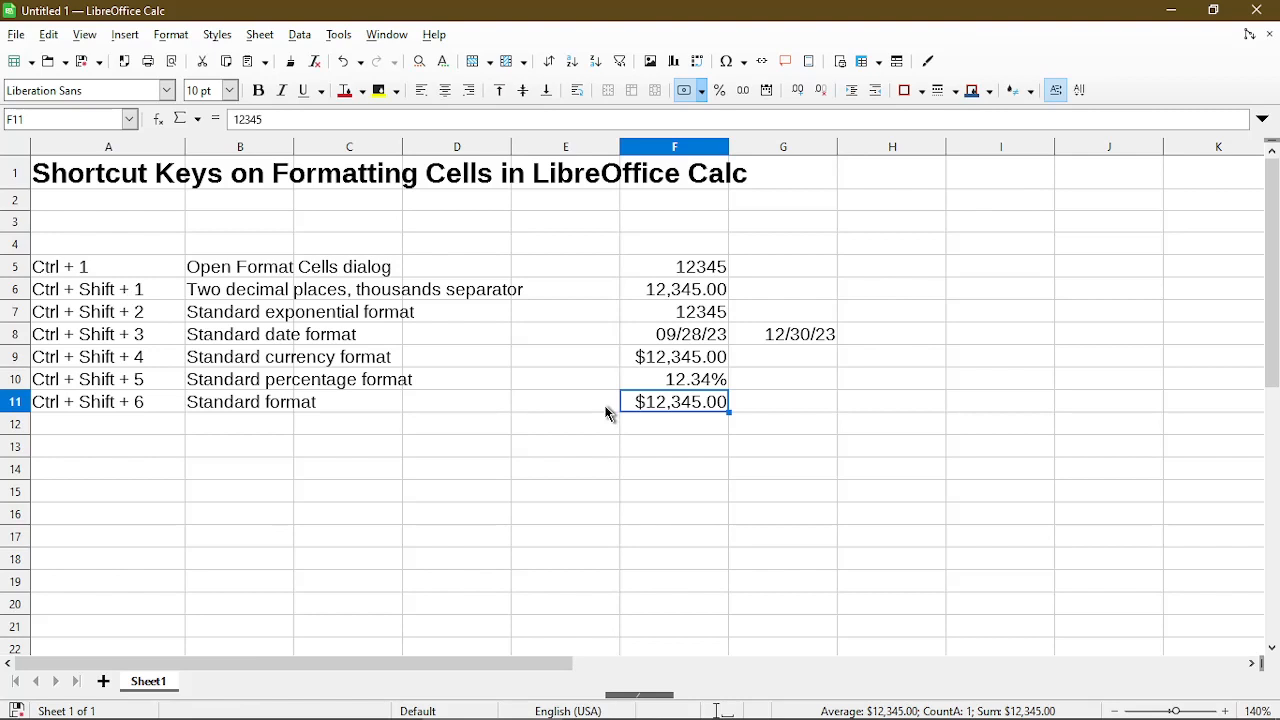
{"action": "key", "text": "ctrl+shift+6"}
{"action": "key", "text": "Down"}
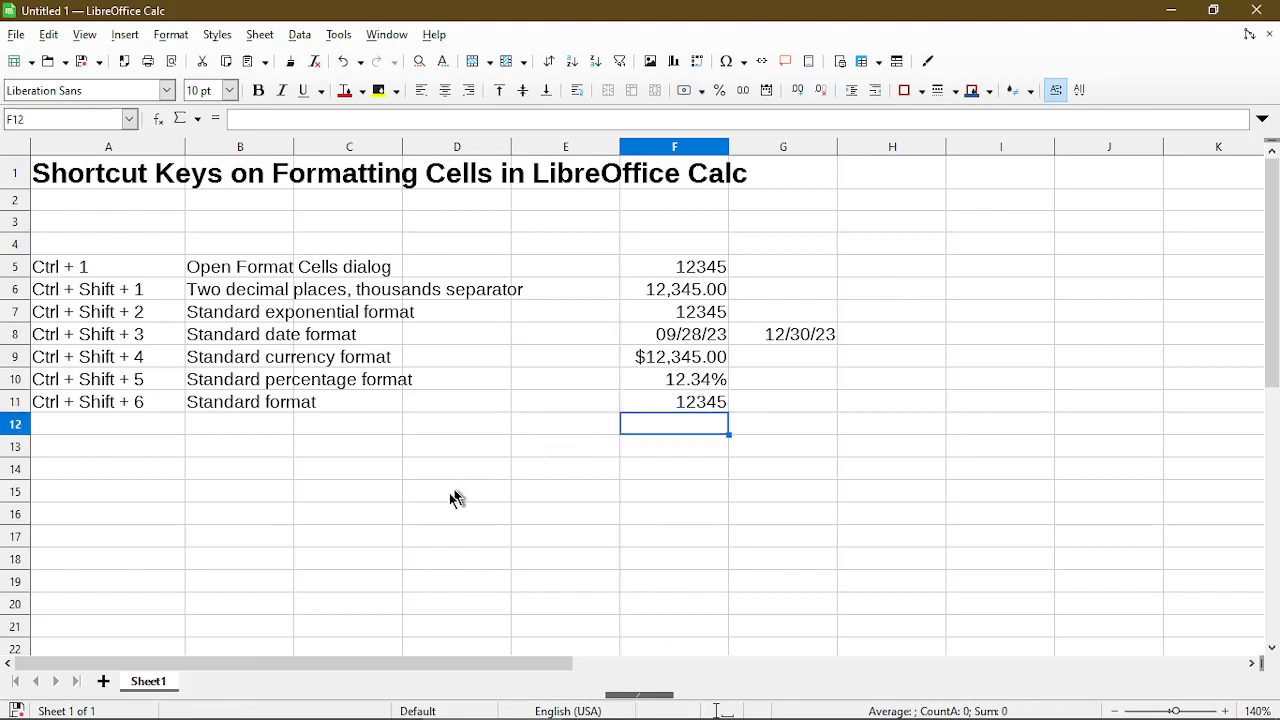